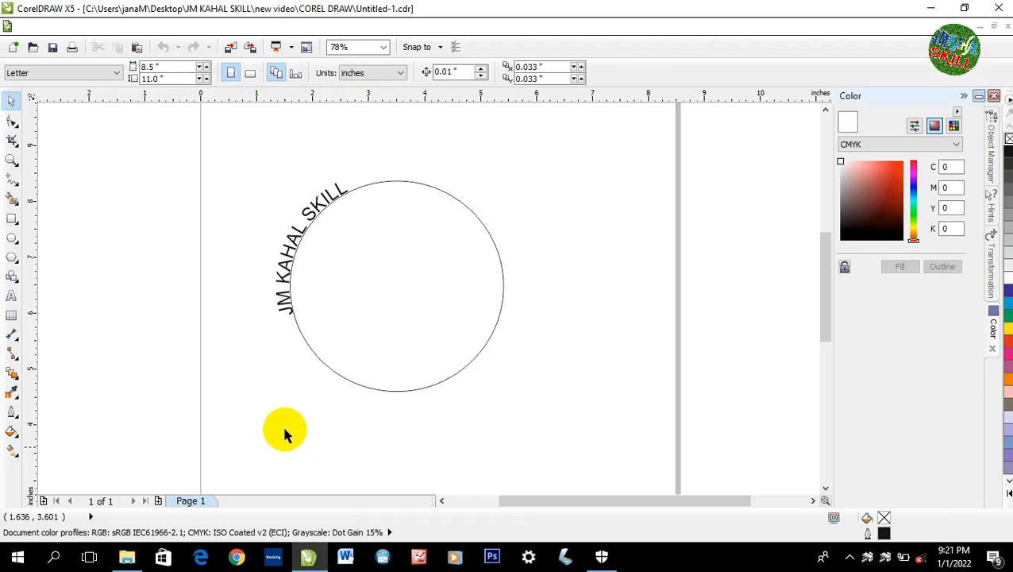
Step: Select only the "JM KAHAL SKILL" text fitted to the circle, without its circle
{"action": "left_click", "coordinate": [284, 311]}
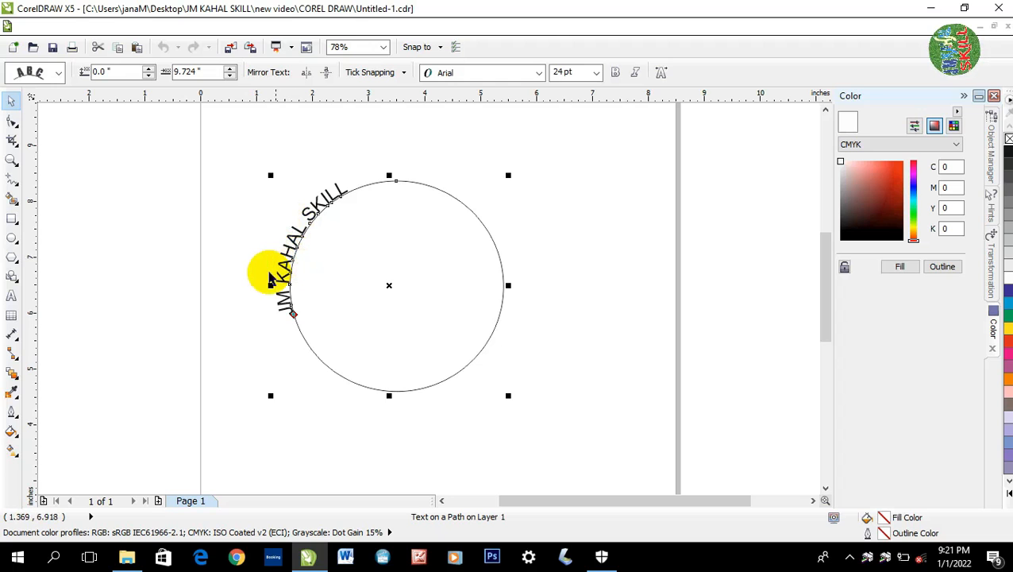
{"action": "left_click", "coordinate": [211, 277]}
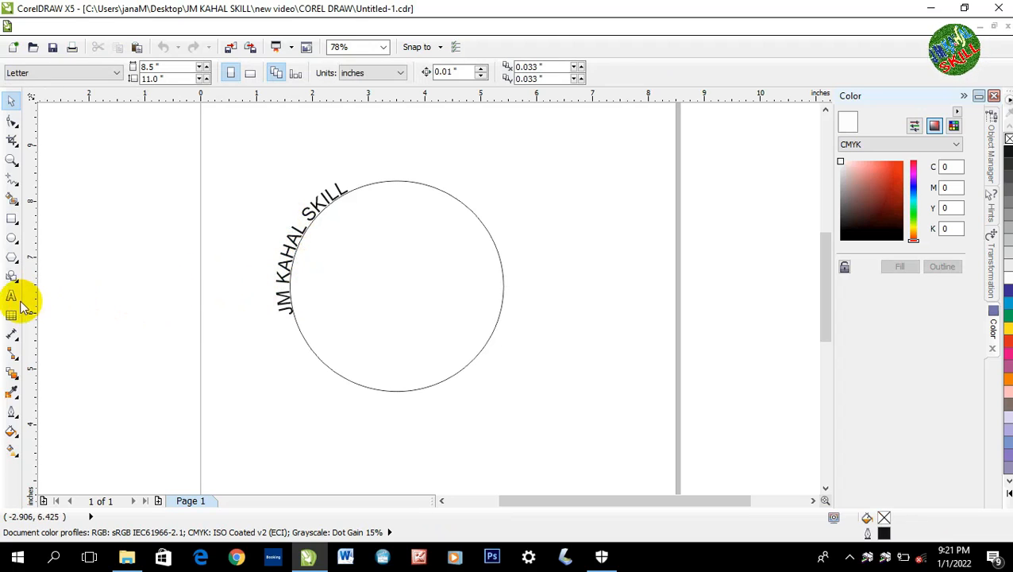
{"action": "left_click", "coordinate": [11, 295]}
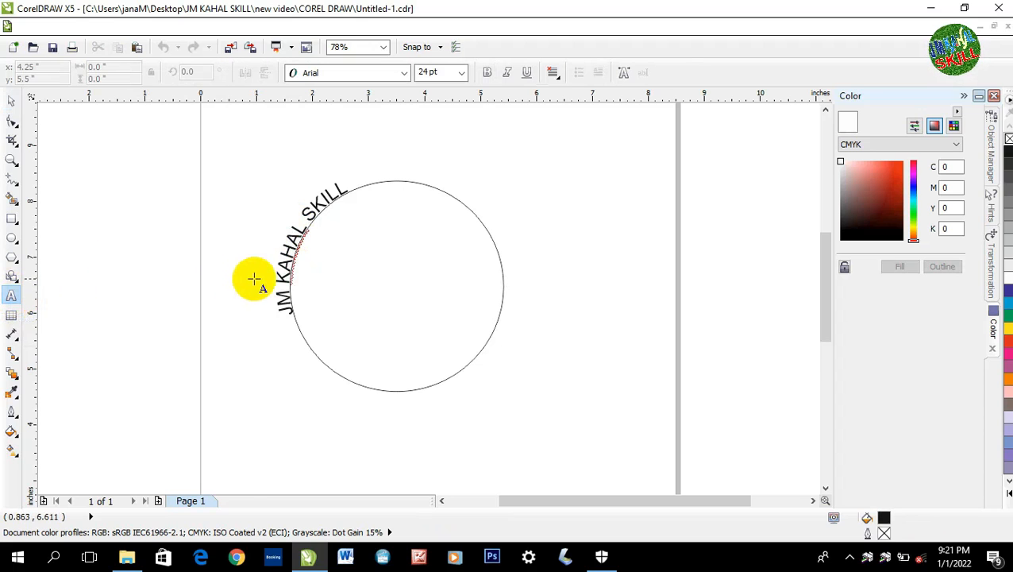
{"action": "left_click", "coordinate": [287, 262]}
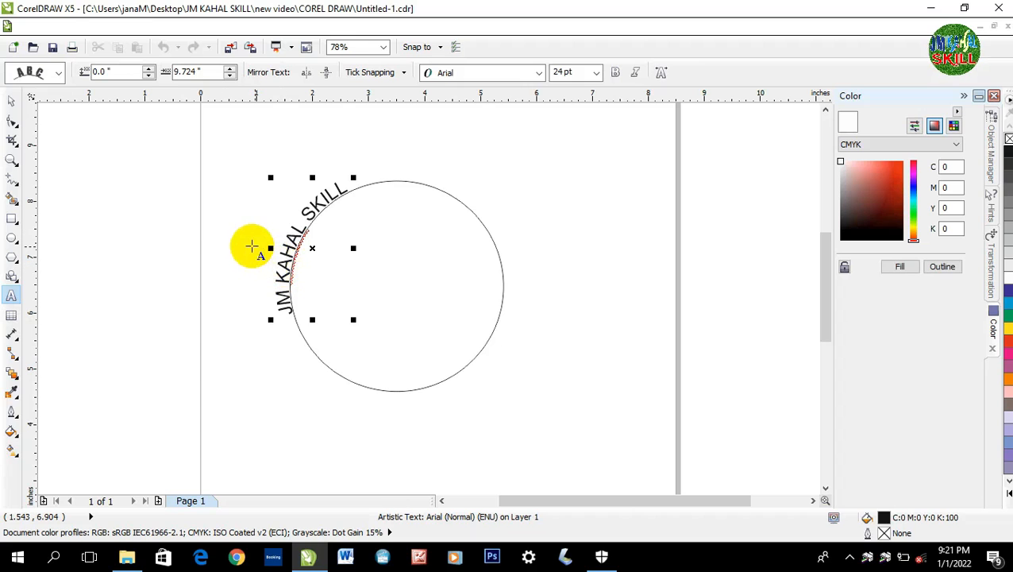
{"action": "left_click", "coordinate": [11, 104]}
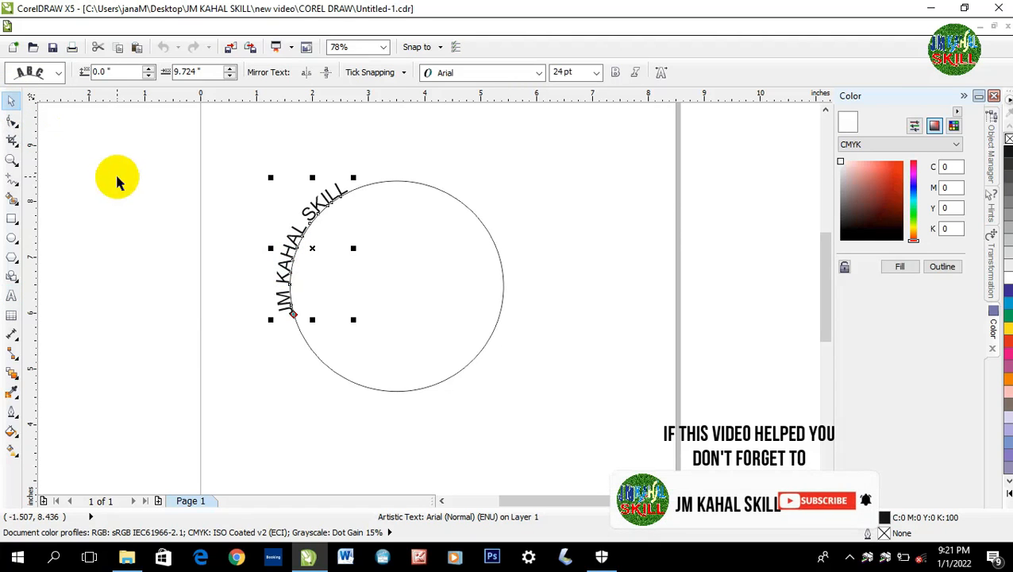
{"action": "key", "text": "ctrl+alt+d"}
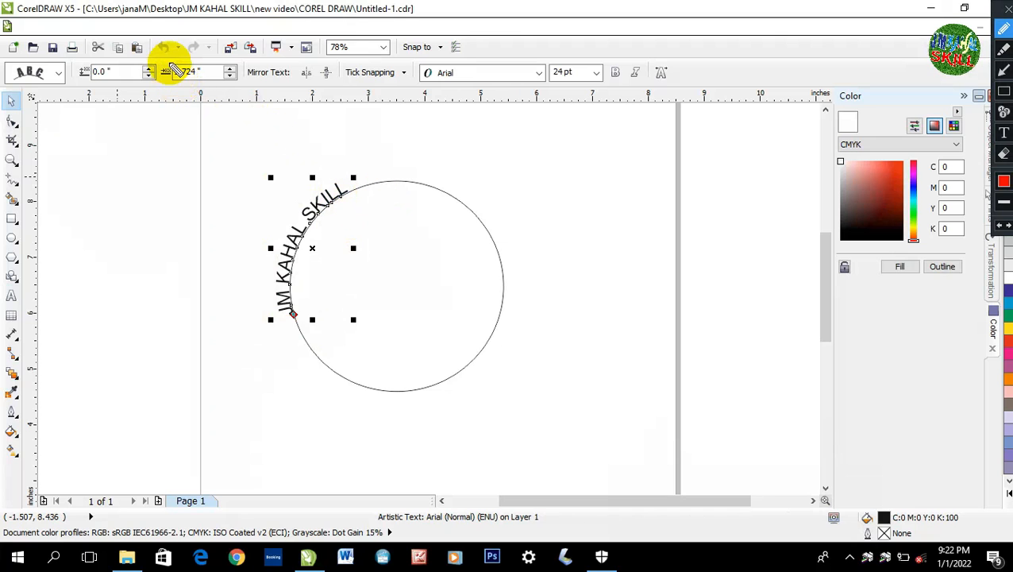
{"action": "mouse_move", "coordinate": [167, 72]}
{"action": "left_mouse_down"}
{"action": "mouse_move", "coordinate": [189, 91]}
{"action": "mouse_move", "coordinate": [232, 93]}
{"action": "mouse_move", "coordinate": [246, 48]}
{"action": "mouse_move", "coordinate": [168, 63]}
{"action": "left_mouse_up"}
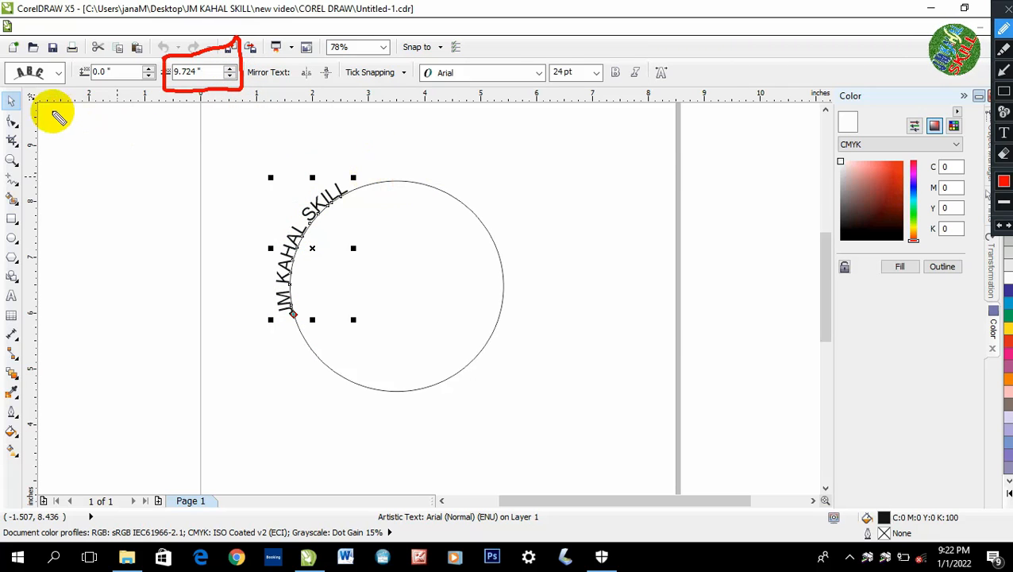
{"action": "key", "text": "Escape"}
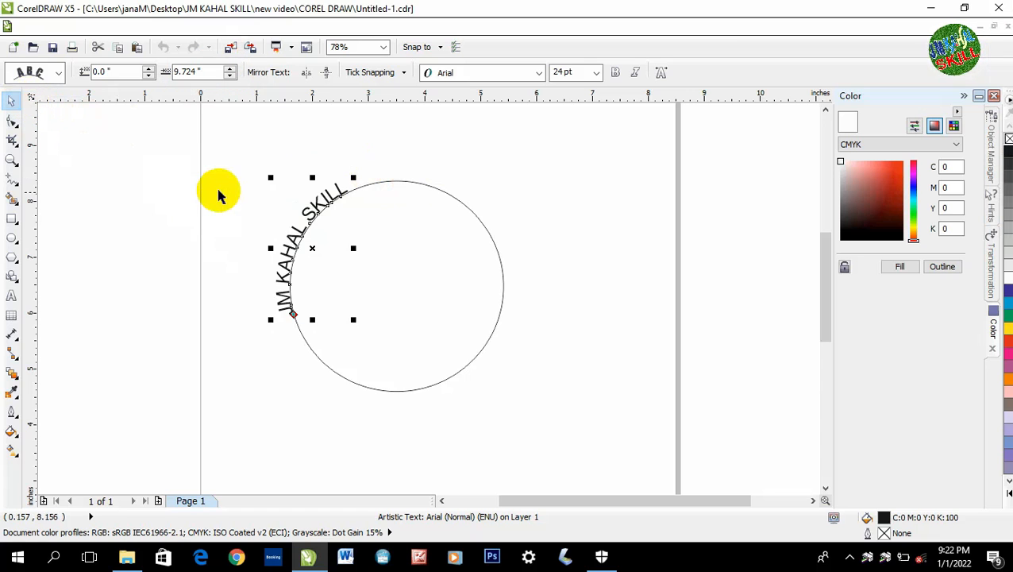
Step: Shift the text along the circle to the top by setting its path offset to 12.024 inches
{"action": "left_click", "coordinate": [229, 70]}
{"action": "left_click", "coordinate": [230, 70]}
{"action": "left_click", "coordinate": [230, 70]}
{"action": "left_click", "coordinate": [229, 70]}
{"action": "left_click", "coordinate": [229, 70]}
{"action": "left_click", "coordinate": [230, 70]}
{"action": "left_click", "coordinate": [229, 70]}
{"action": "left_click", "coordinate": [230, 70]}
{"action": "left_click", "coordinate": [229, 70]}
{"action": "left_click", "coordinate": [230, 70]}
{"action": "left_click", "coordinate": [230, 70]}
{"action": "left_click", "coordinate": [229, 70]}
{"action": "left_click", "coordinate": [230, 70]}
{"action": "left_click", "coordinate": [230, 70]}
{"action": "left_click", "coordinate": [230, 70]}
{"action": "left_click", "coordinate": [230, 70]}
{"action": "left_click", "coordinate": [230, 70]}
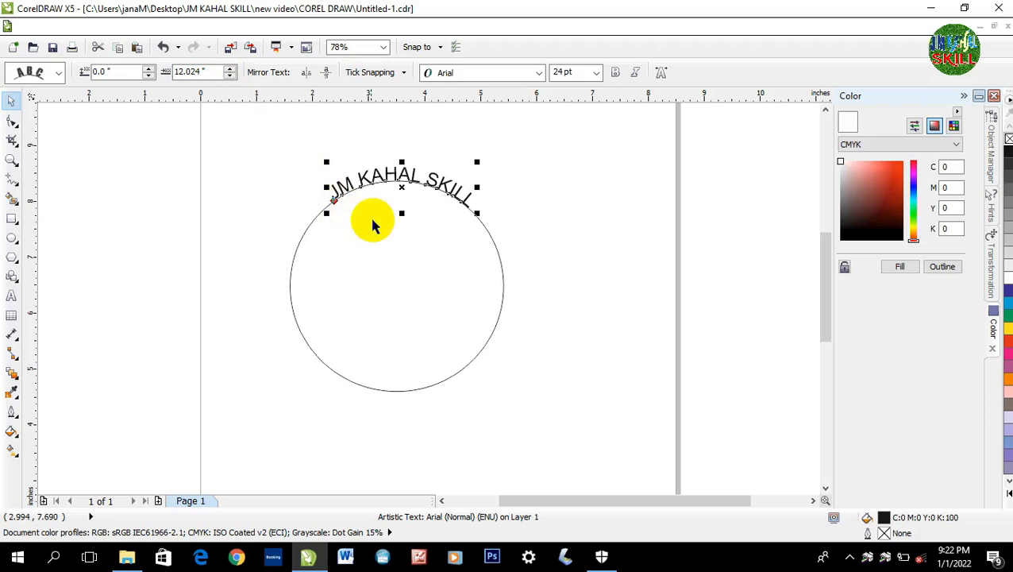
{"action": "left_click", "coordinate": [230, 77]}
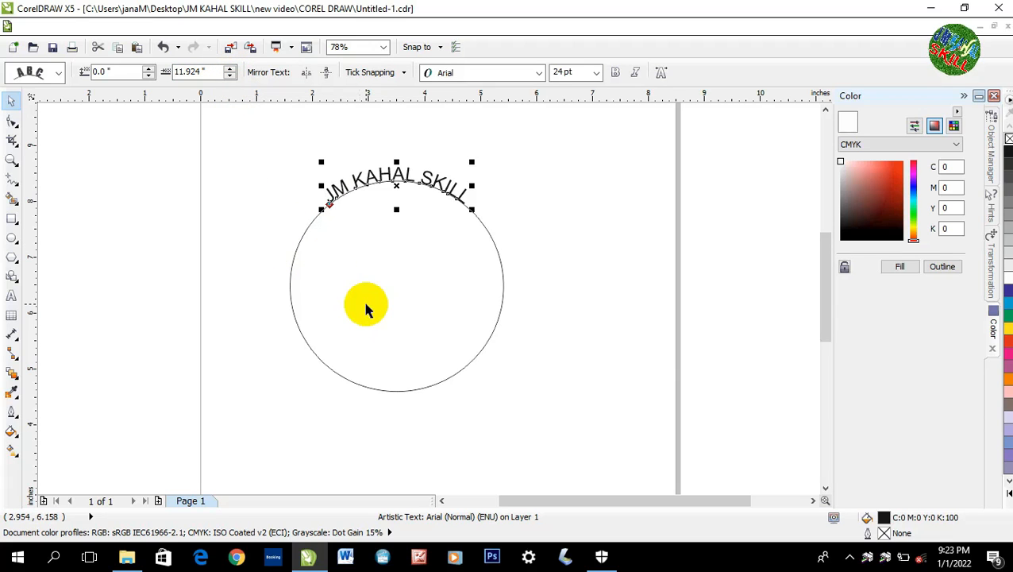
{"action": "left_click", "coordinate": [230, 70]}
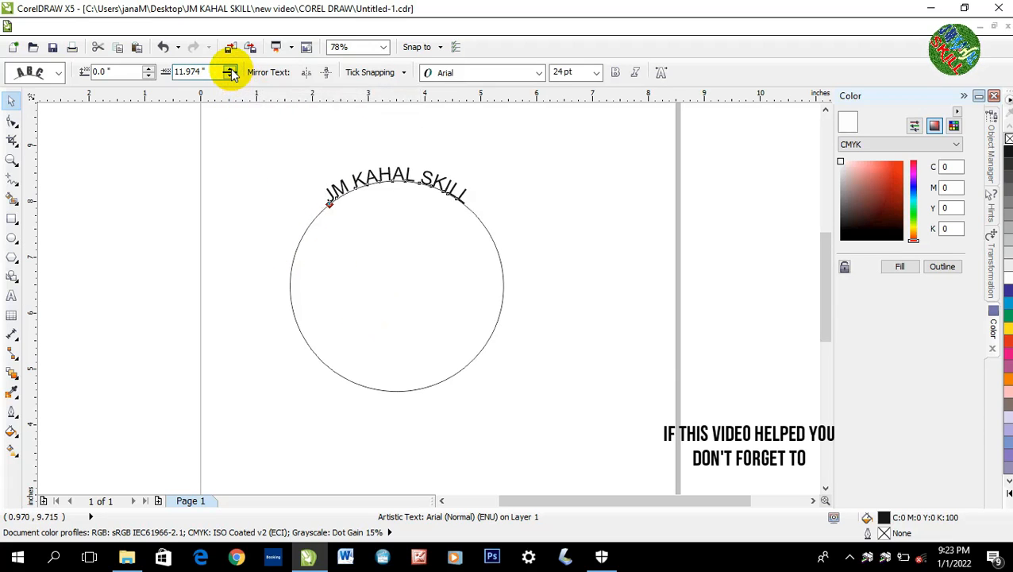
{"action": "left_click", "coordinate": [231, 70]}
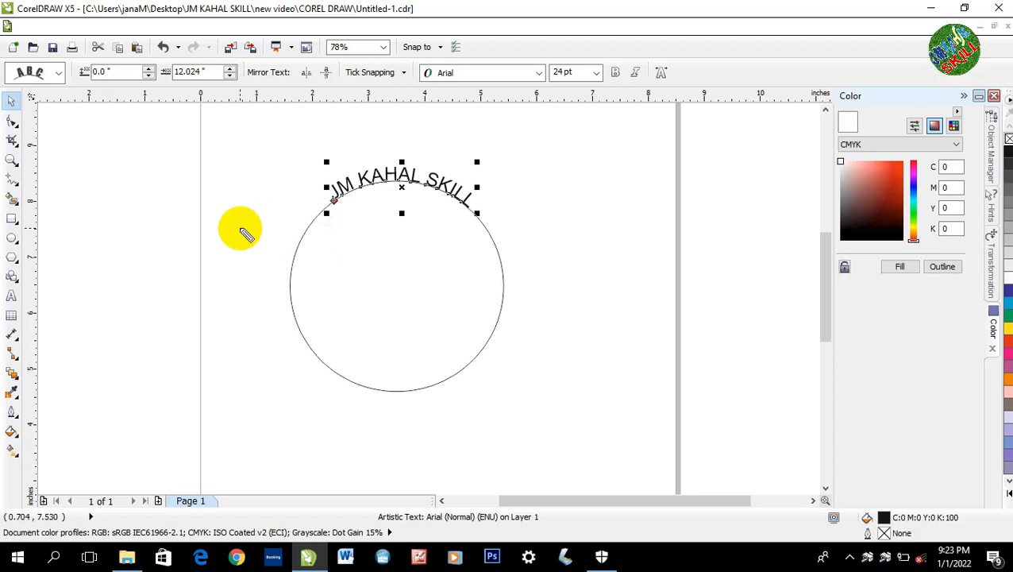
{"action": "key", "text": "ctrl+alt+d"}
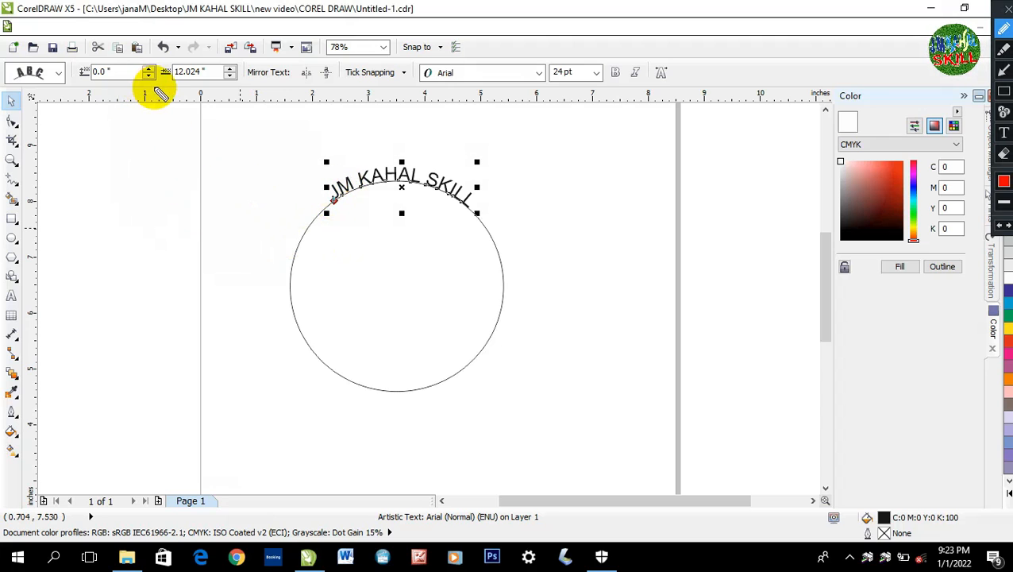
{"action": "mouse_move", "coordinate": [159, 85]}
{"action": "left_mouse_down"}
{"action": "mouse_move", "coordinate": [139, 63]}
{"action": "mouse_move", "coordinate": [88, 70]}
{"action": "mouse_move", "coordinate": [73, 82]}
{"action": "mouse_move", "coordinate": [100, 94]}
{"action": "mouse_move", "coordinate": [158, 92]}
{"action": "left_mouse_up"}
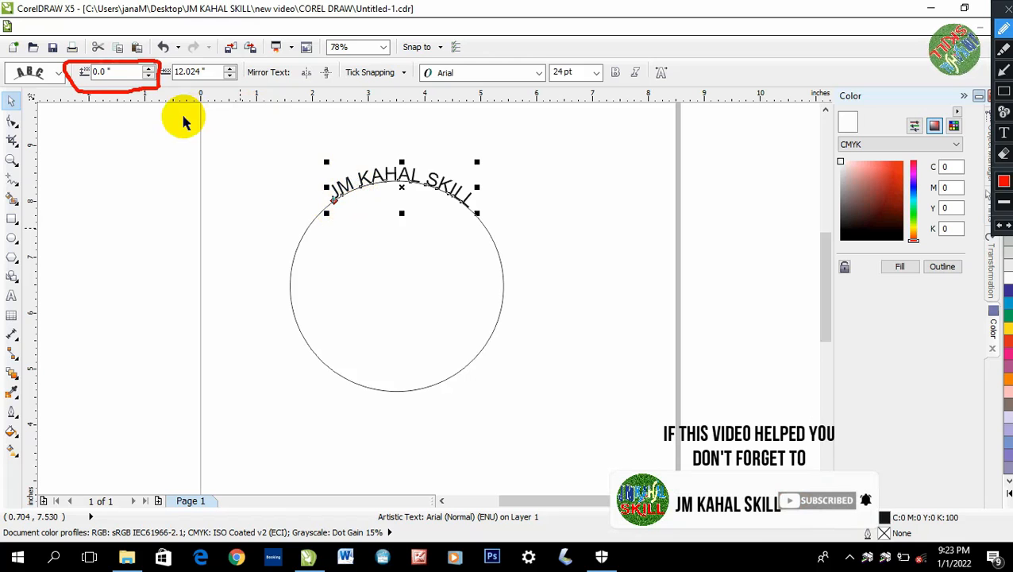
{"action": "key", "text": "Escape"}
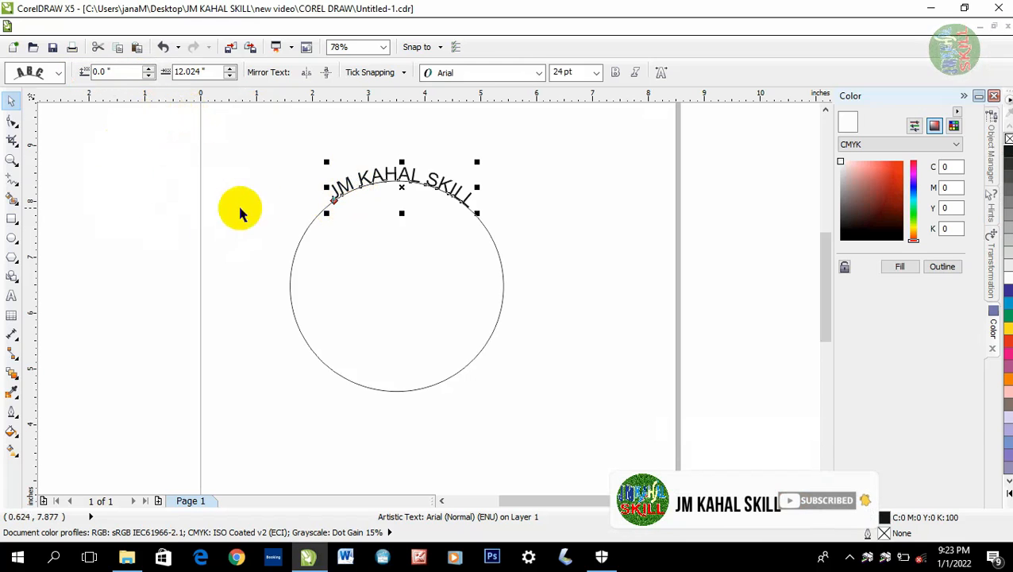
Step: Set the text's distance from the circular path to 0.1 inch
{"action": "left_click", "coordinate": [149, 70]}
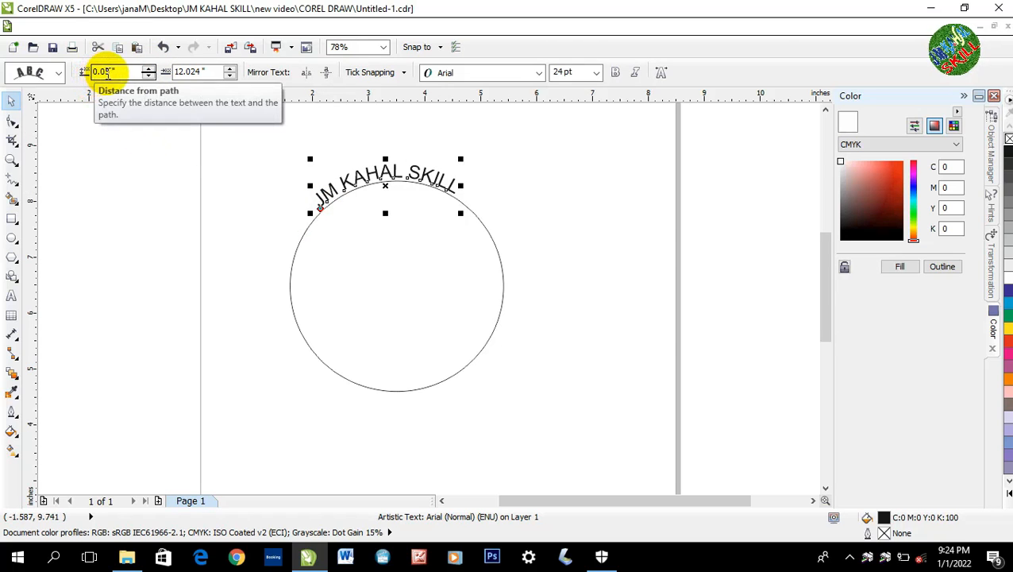
{"action": "left_click", "coordinate": [109, 72]}
{"action": "left_click_drag", "start_coordinate": [103, 73], "coordinate": [93, 73]}
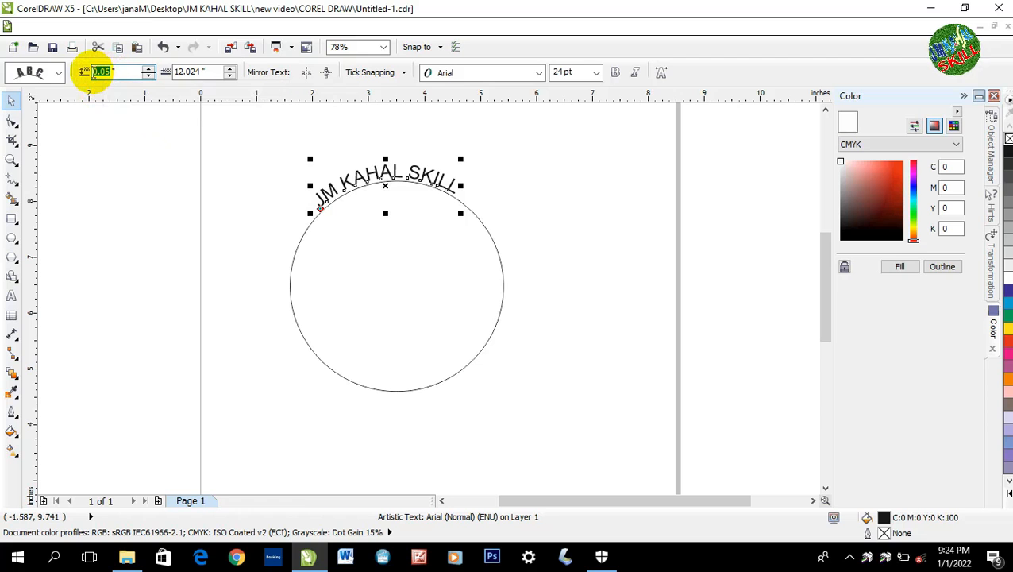
{"action": "left_click", "coordinate": [102, 73]}
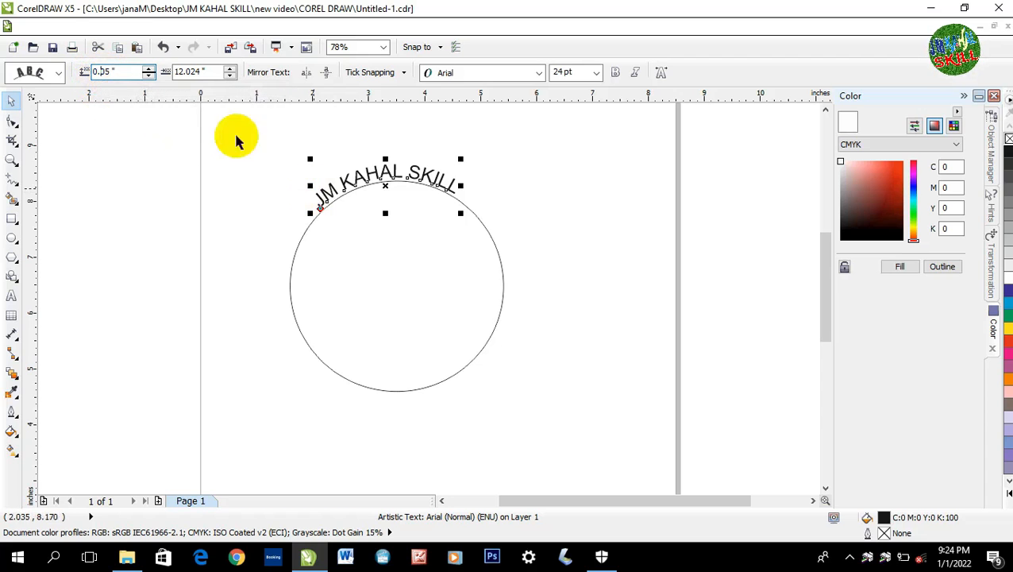
{"action": "double_click", "coordinate": [100, 71]}
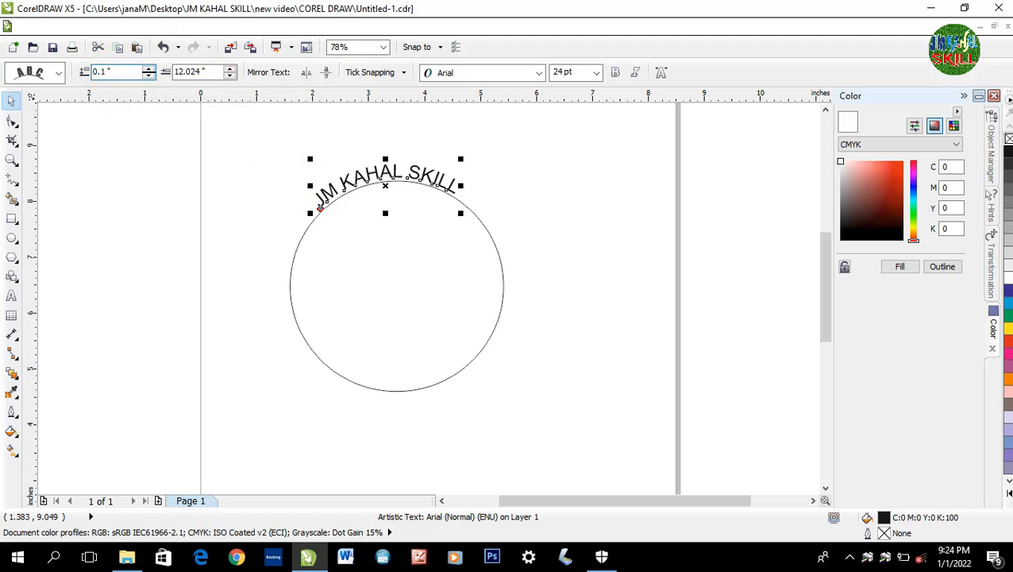
{"action": "type", "text": "0.1"}
{"action": "key", "text": "Return"}
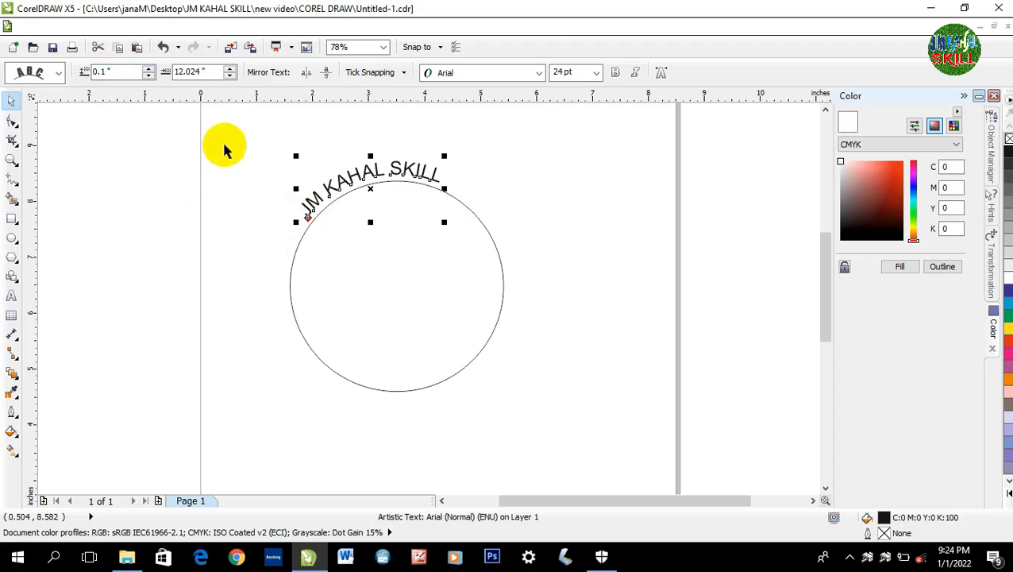
Step: Recentre the text over the top of the circle with a path offset of 12.624 inches, then deselect it
{"action": "left_click", "coordinate": [231, 71]}
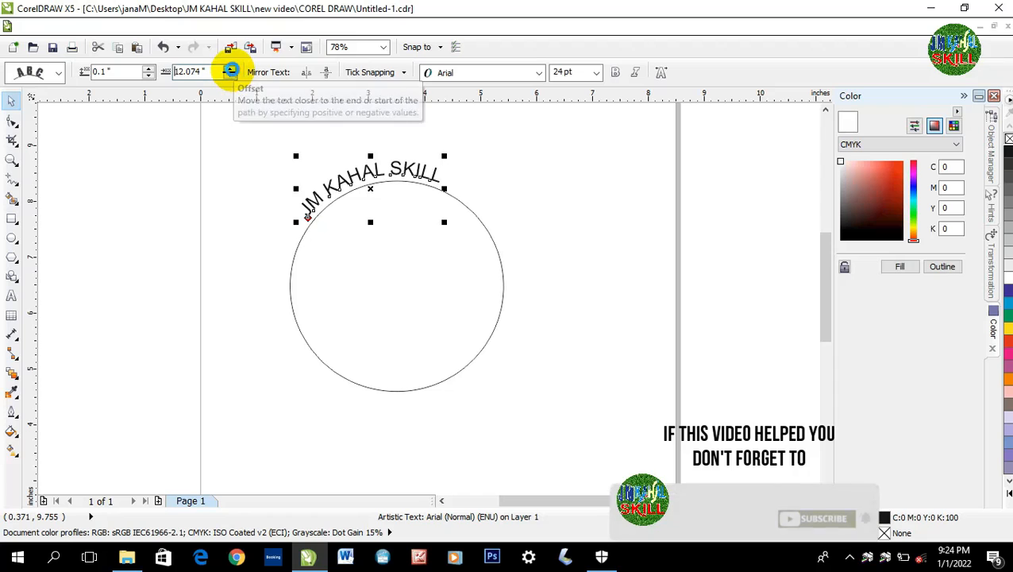
{"action": "left_click", "coordinate": [231, 70]}
{"action": "left_click", "coordinate": [232, 70]}
{"action": "left_click", "coordinate": [231, 70]}
{"action": "left_click", "coordinate": [231, 69]}
{"action": "left_click", "coordinate": [231, 70]}
{"action": "left_click", "coordinate": [231, 69]}
{"action": "left_click", "coordinate": [231, 70]}
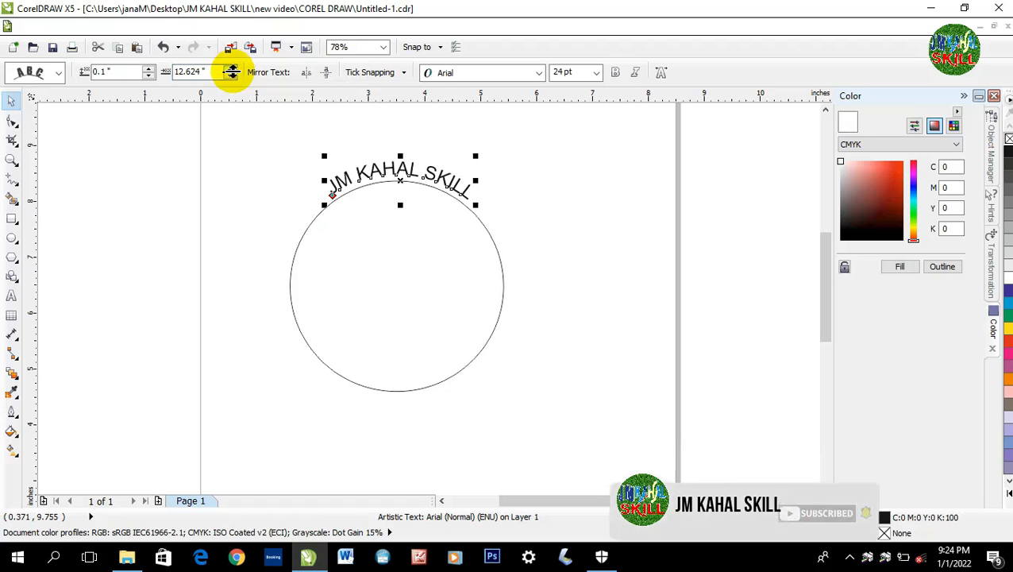
{"action": "left_click", "coordinate": [248, 225]}
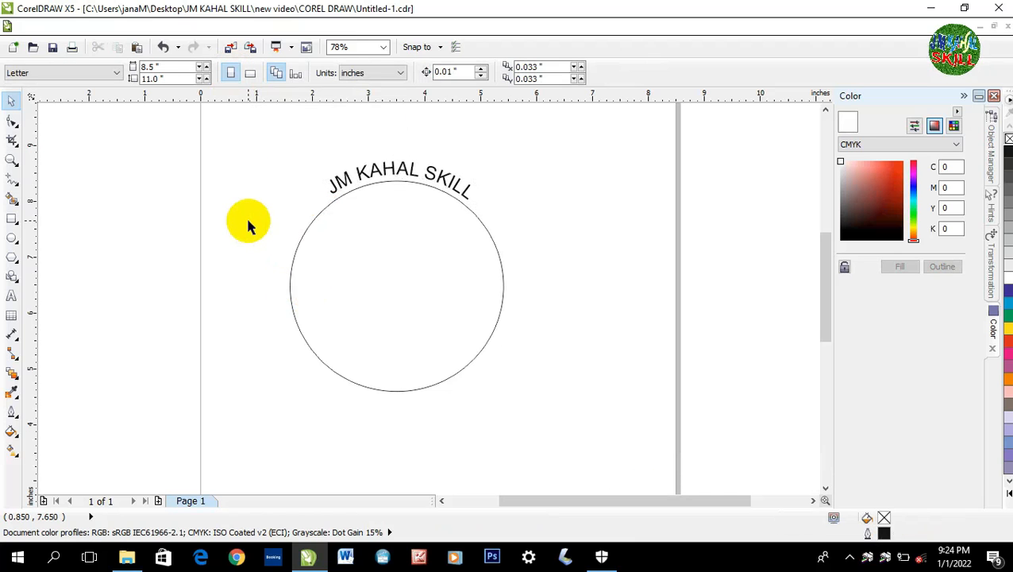